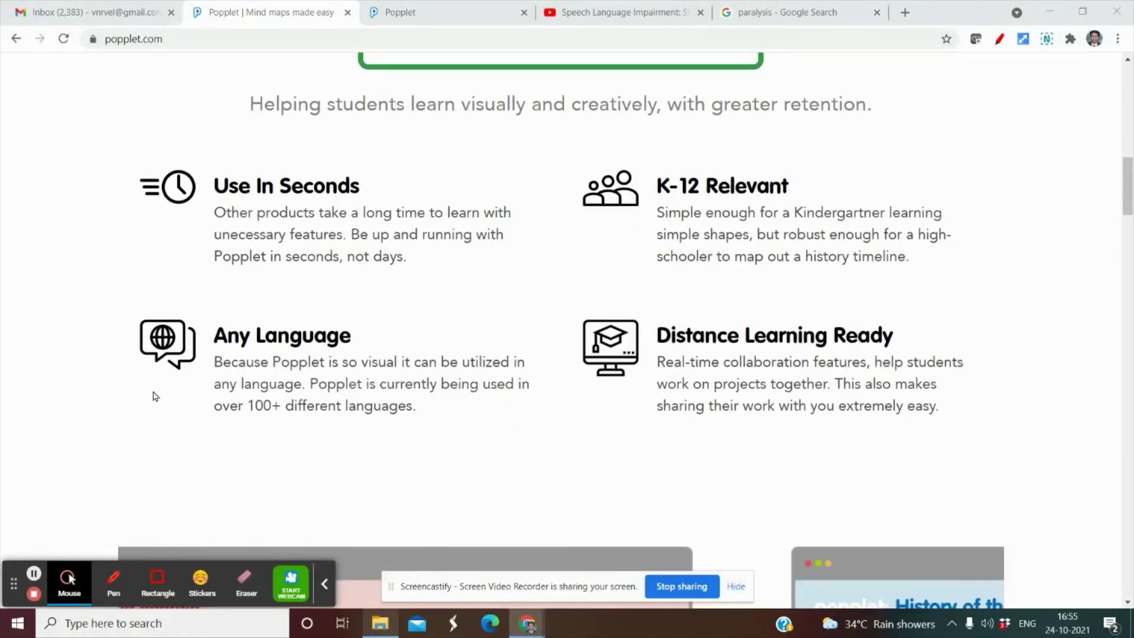
Examine the education and work sections of the Popplet home page and the sign-up form
scroll(158, 390, down, 8)
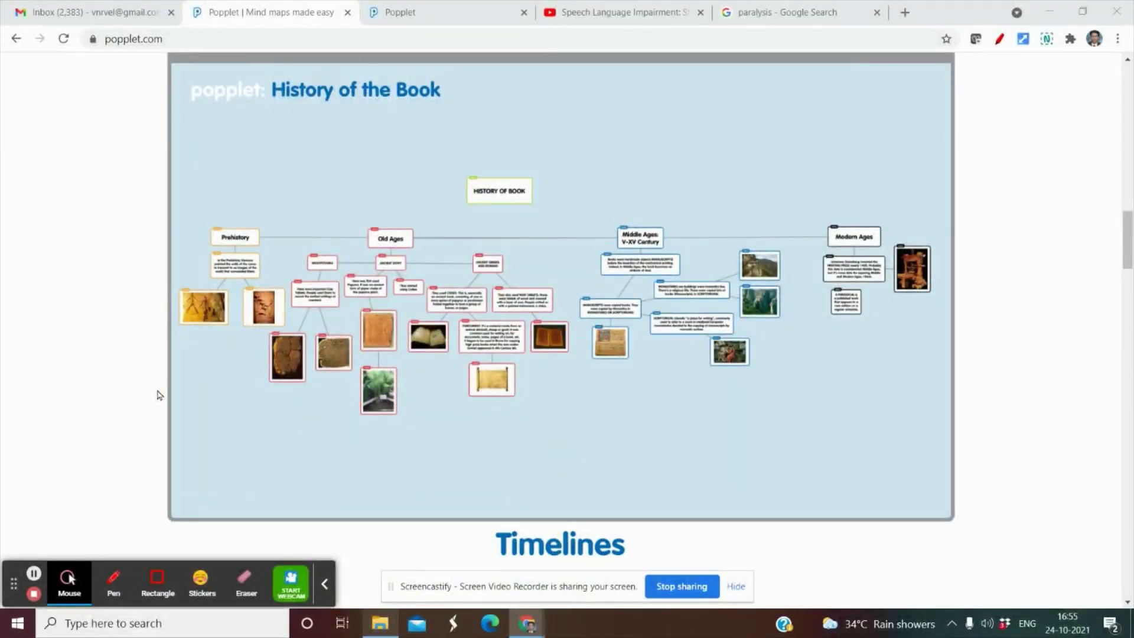
scroll(158, 395, down, 6)
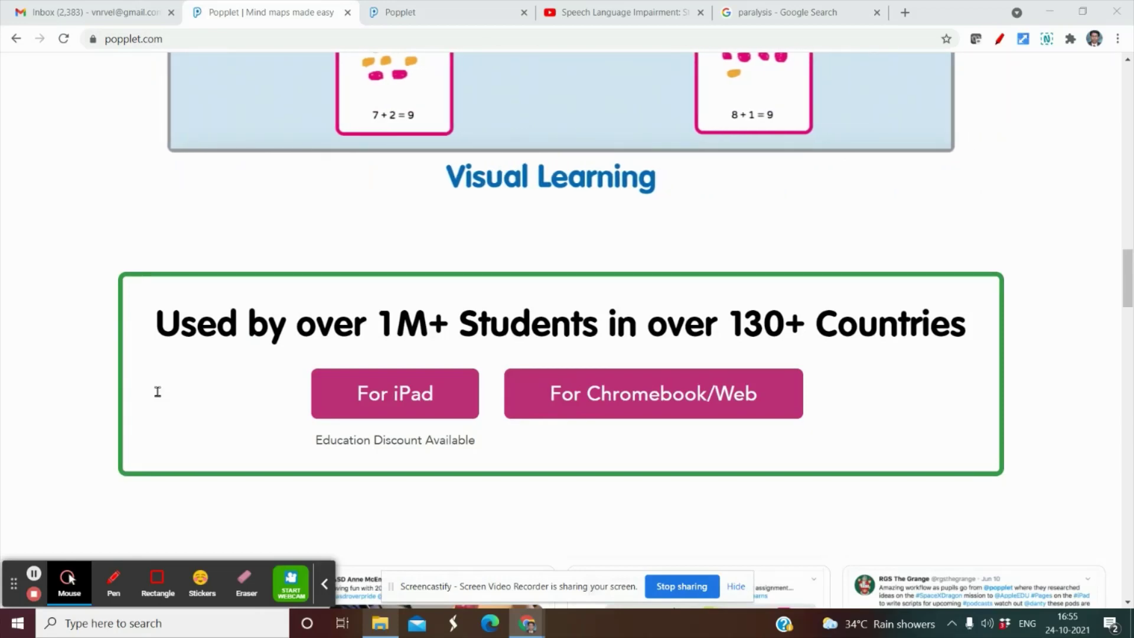
scroll(158, 392, down, 7)
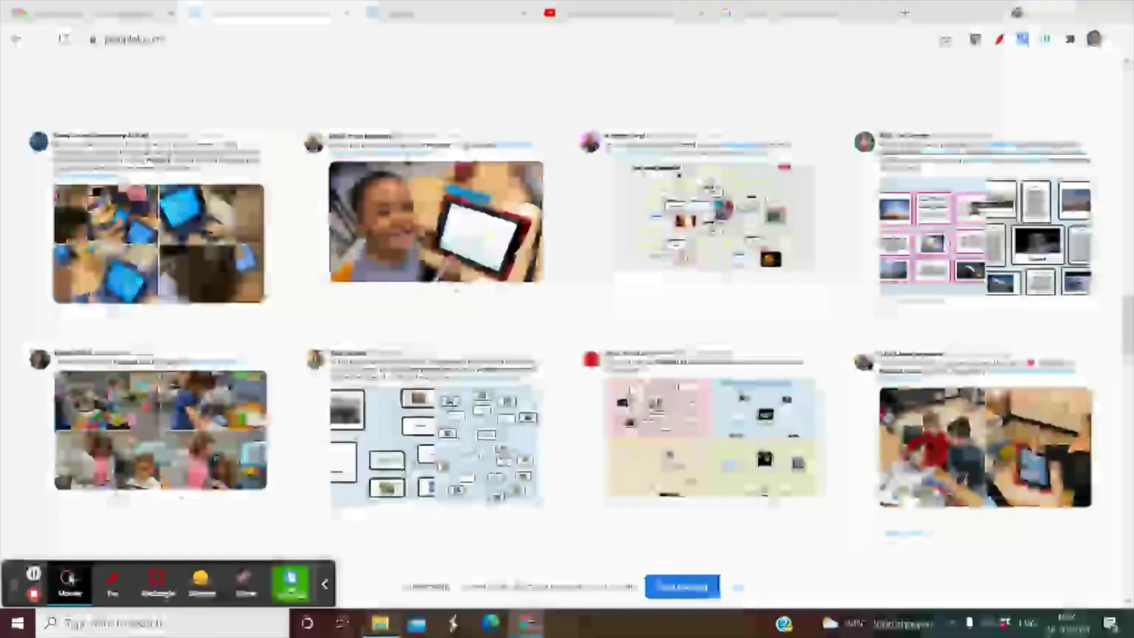
scroll(156, 395, down, 6)
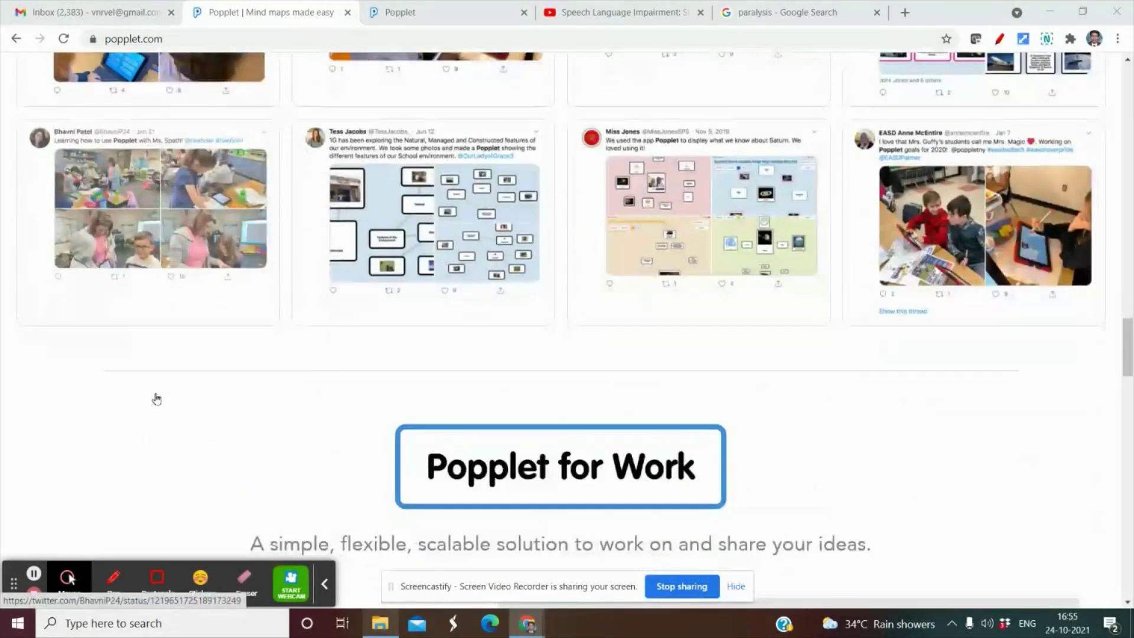
scroll(156, 399, down, 3)
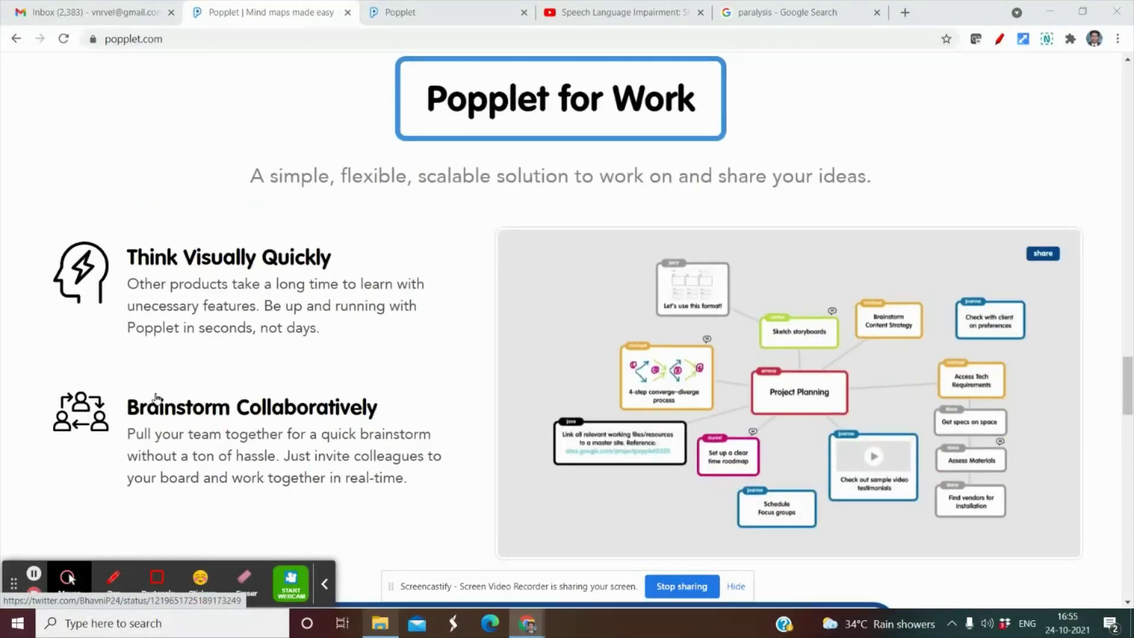
scroll(156, 399, up, 5)
scroll(157, 399, up, 20)
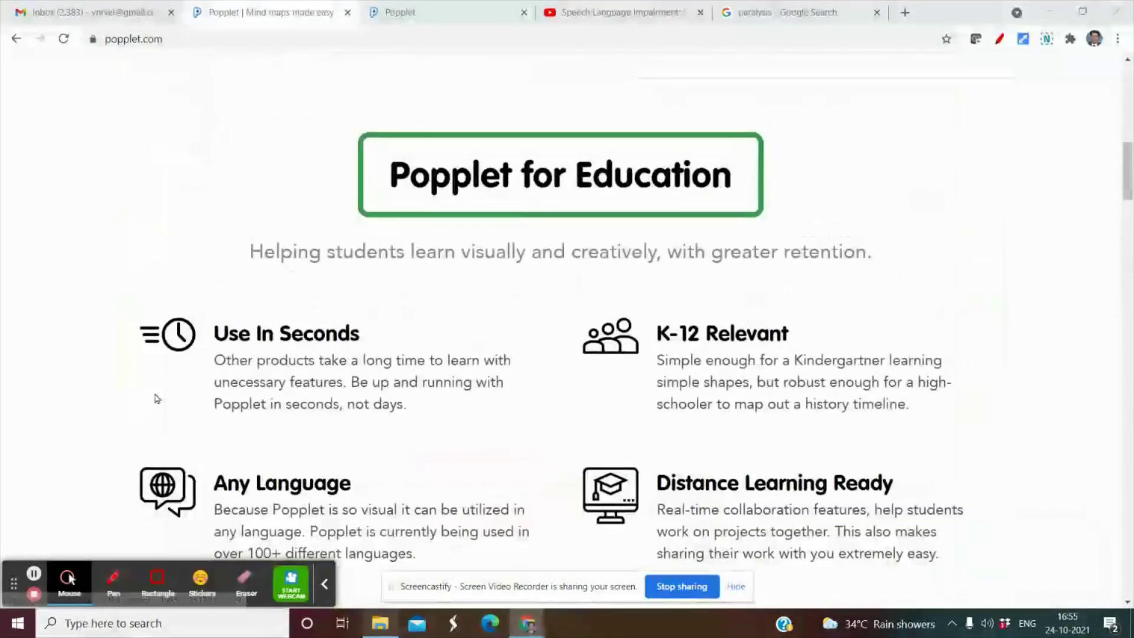
scroll(157, 399, up, 6)
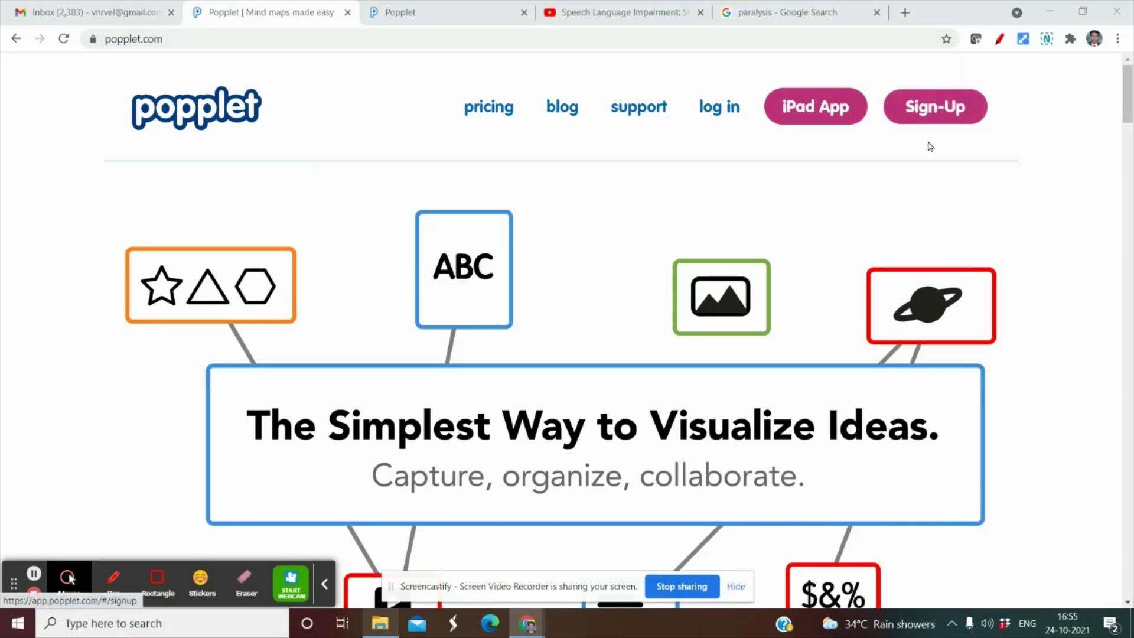
click(940, 117)
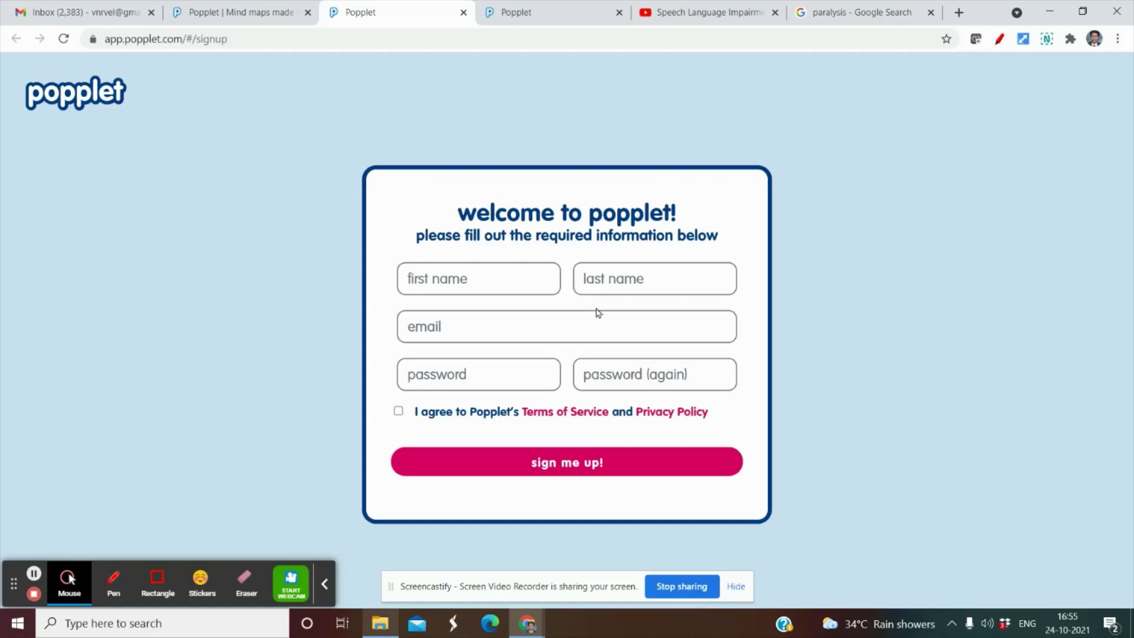
click(258, 17)
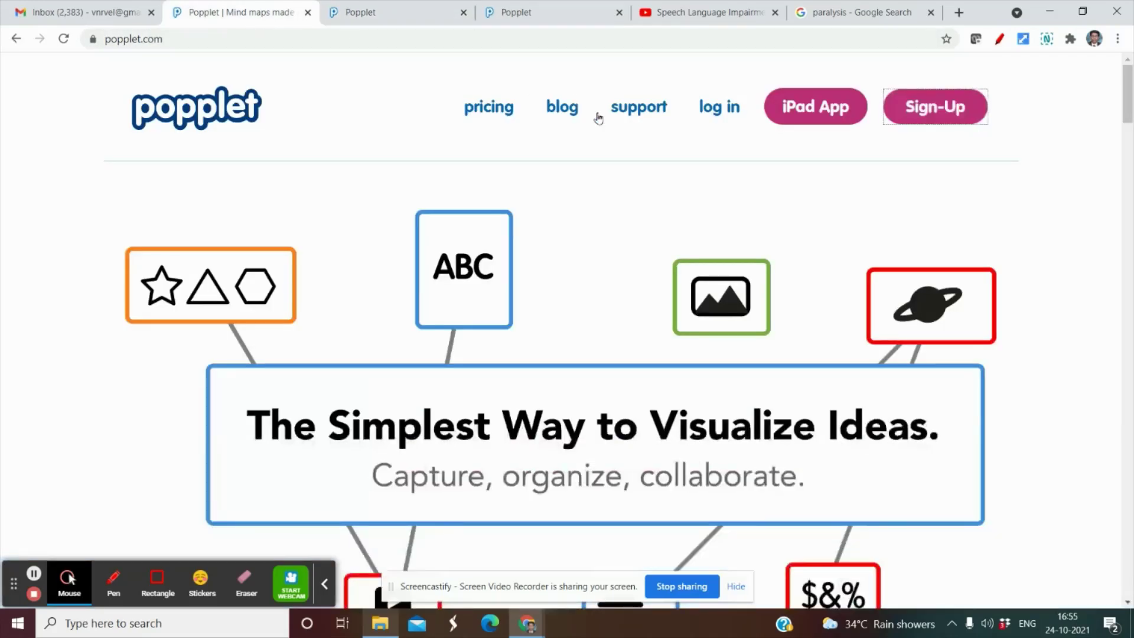
Log in to Popplet through Google sign-in with the first listed account
click(726, 115)
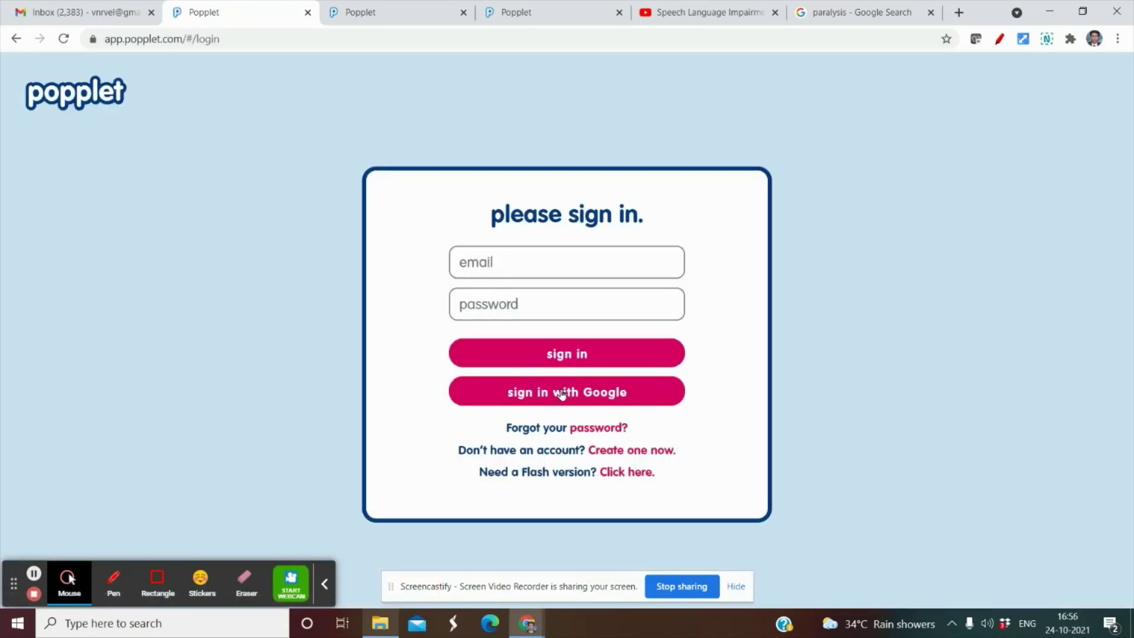
click(558, 395)
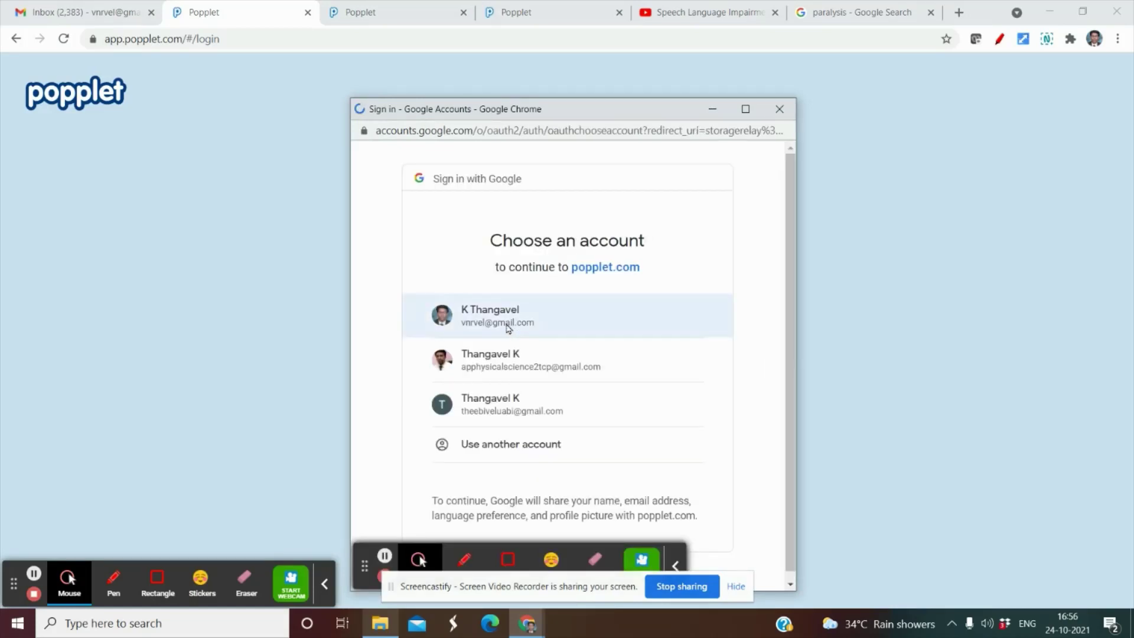
click(508, 328)
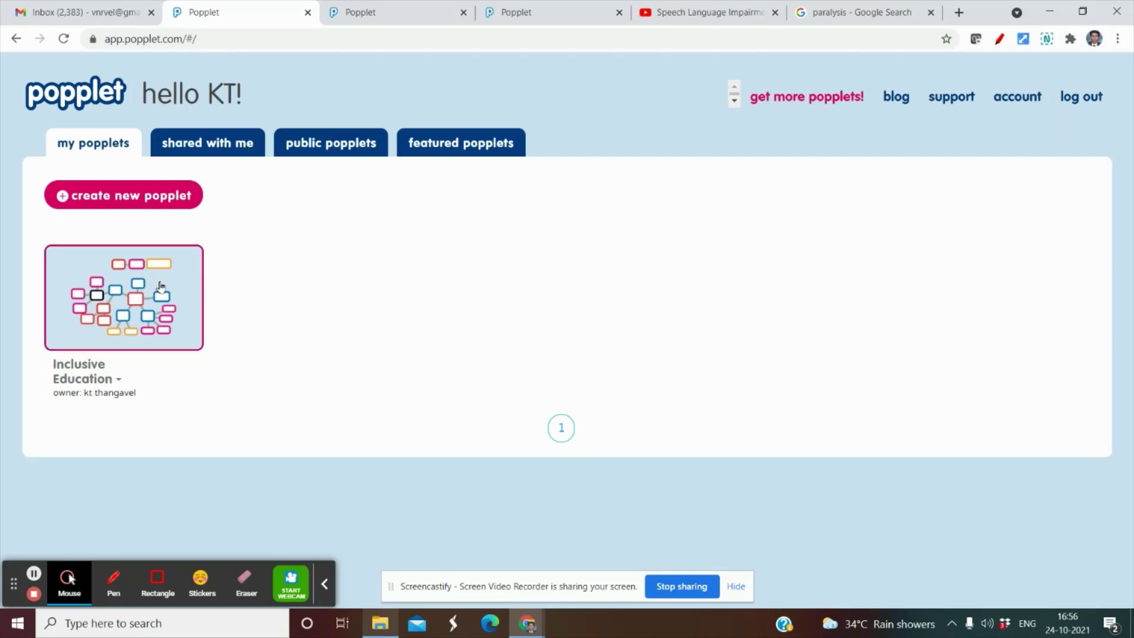
Open the existing Inclusive Education popplet and examine its Types of Disabilities, Mental Disability and Psychological Disorder boxes
click(119, 299)
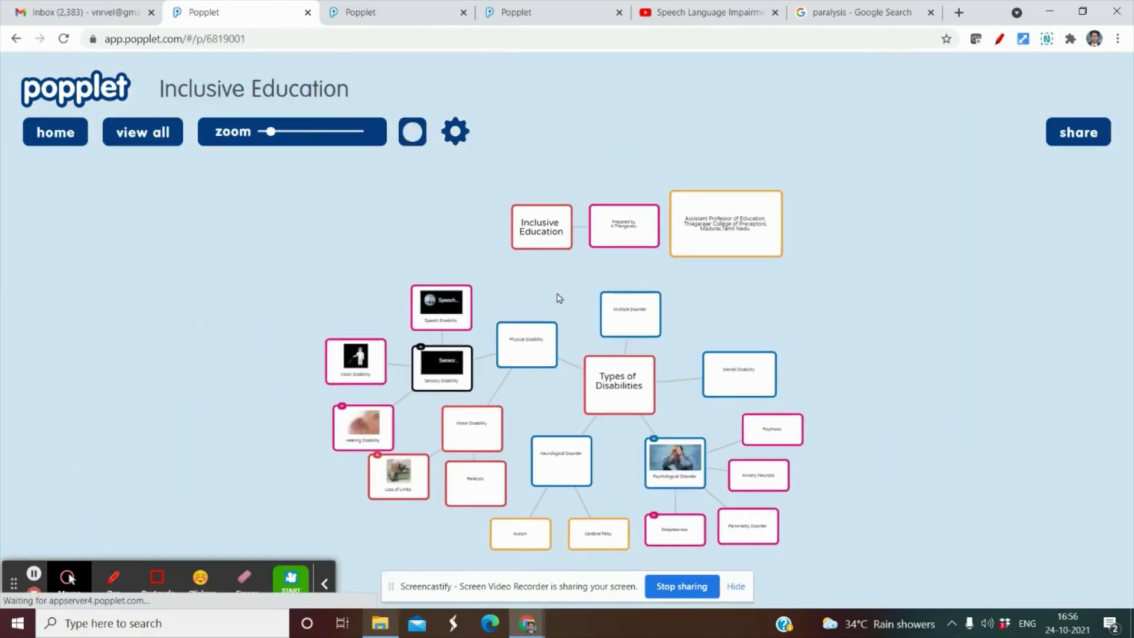
drag(221, 328, 240, 250)
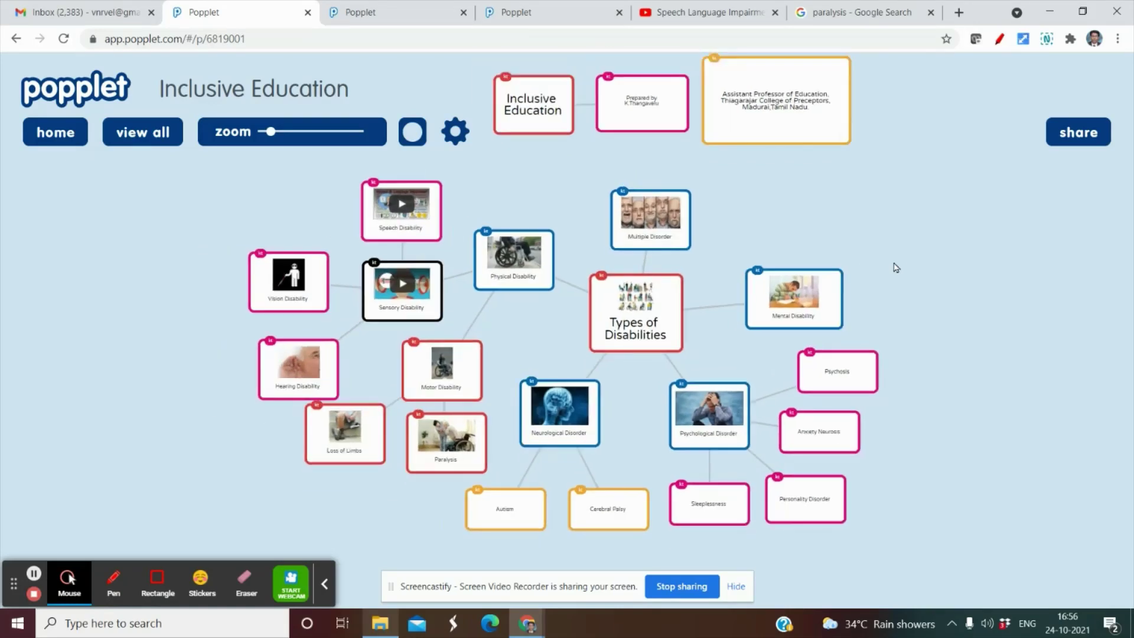
click(636, 330)
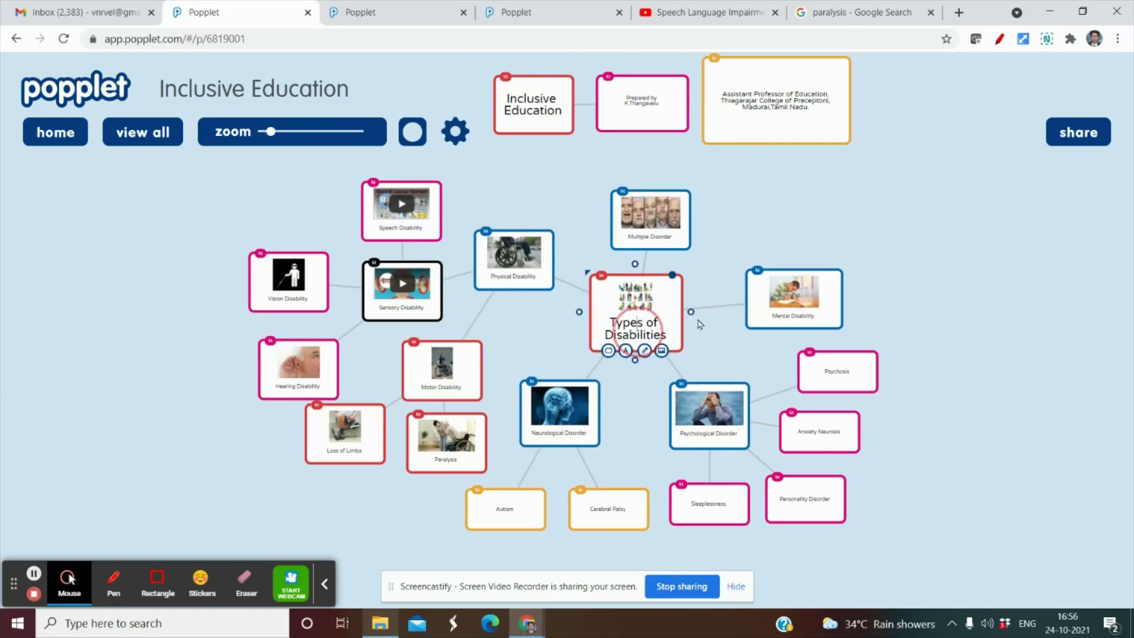
click(801, 302)
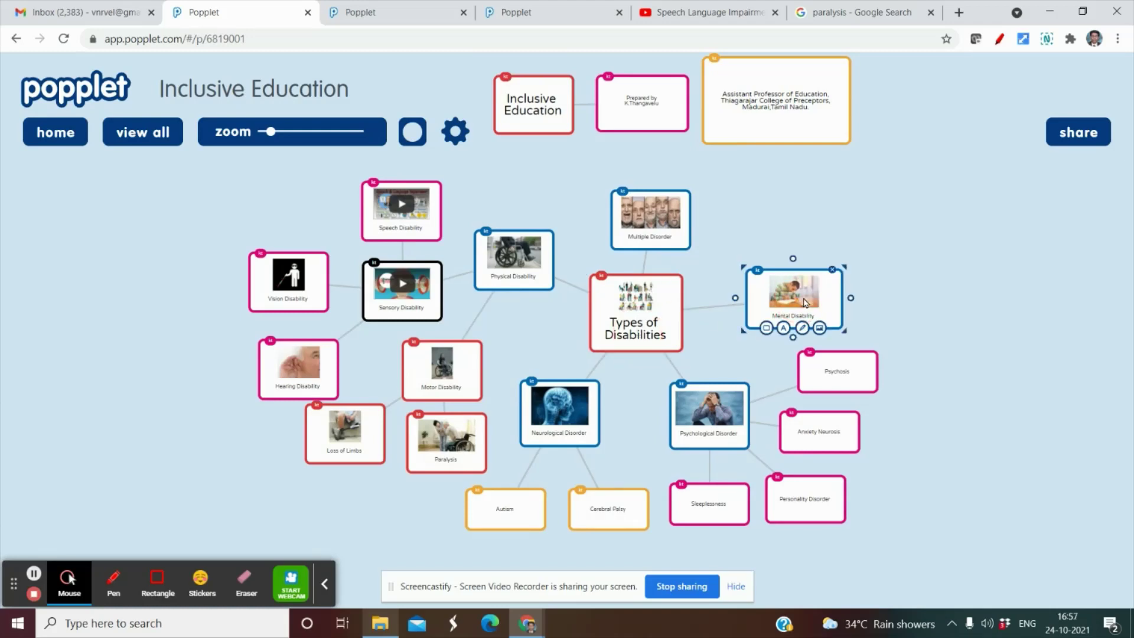
click(713, 420)
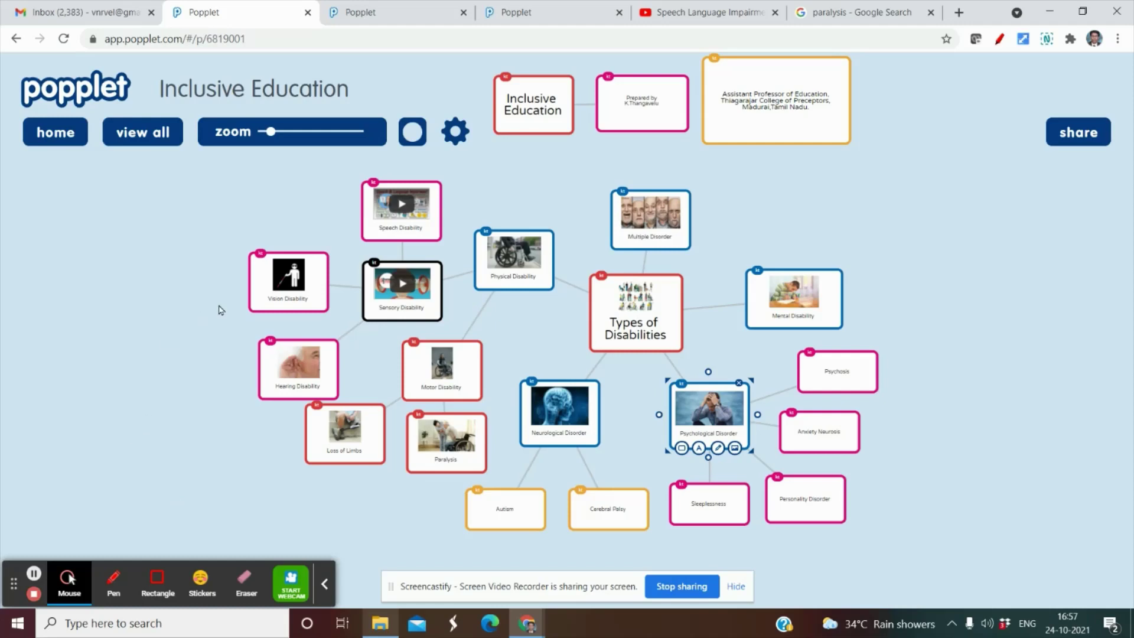
Return to the list of own popplets and delete the existing Inclusive Education popplet, confirming the deletion
click(68, 133)
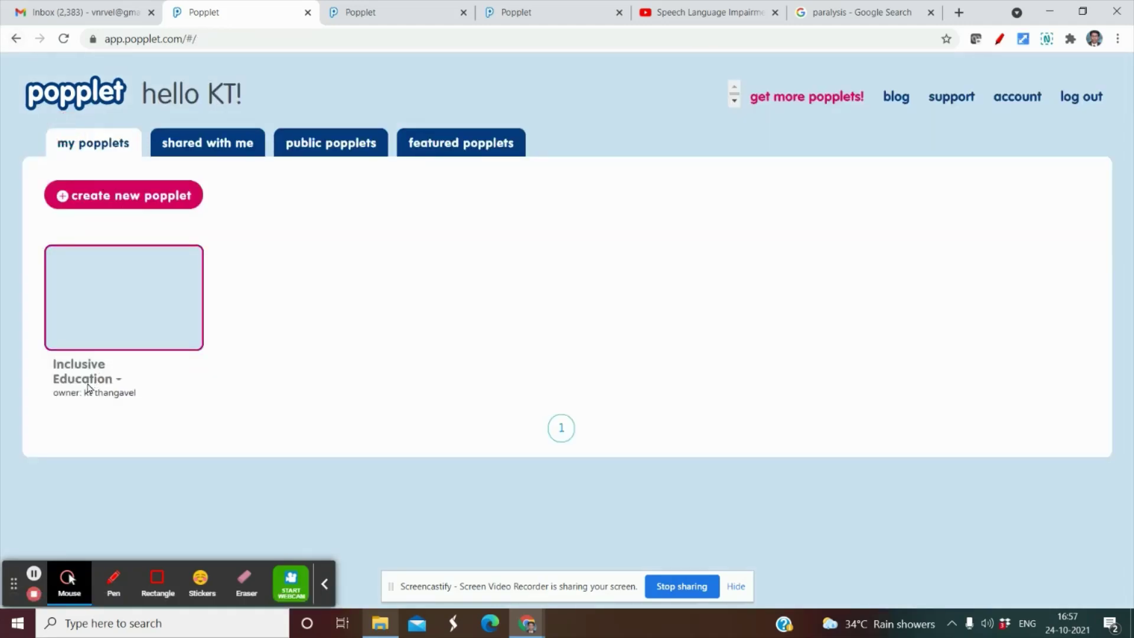
click(118, 380)
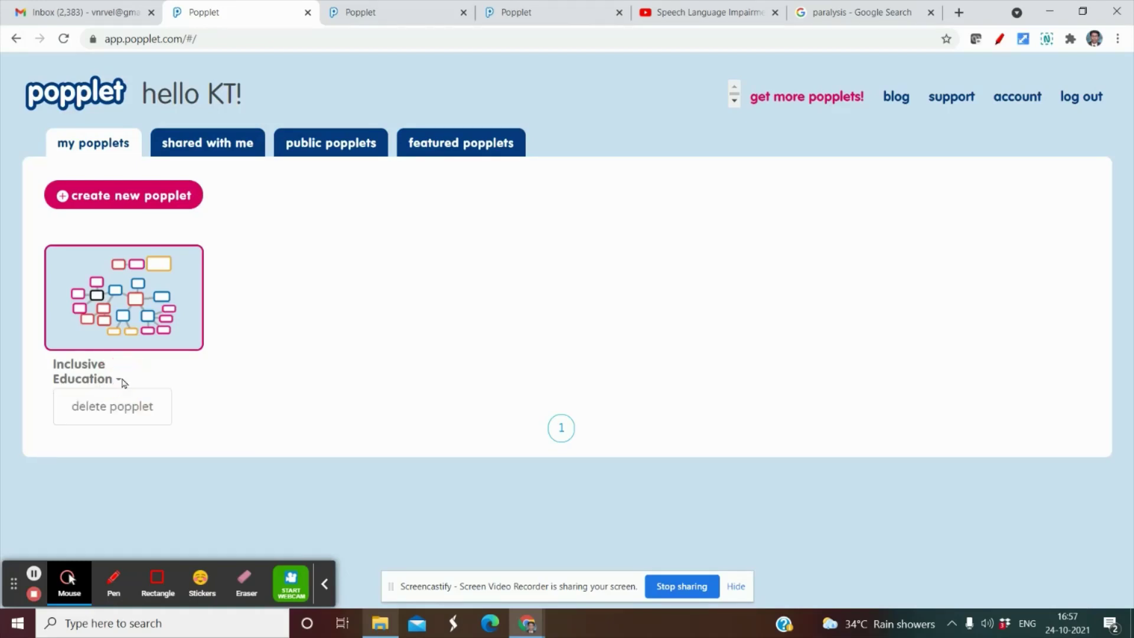
click(125, 413)
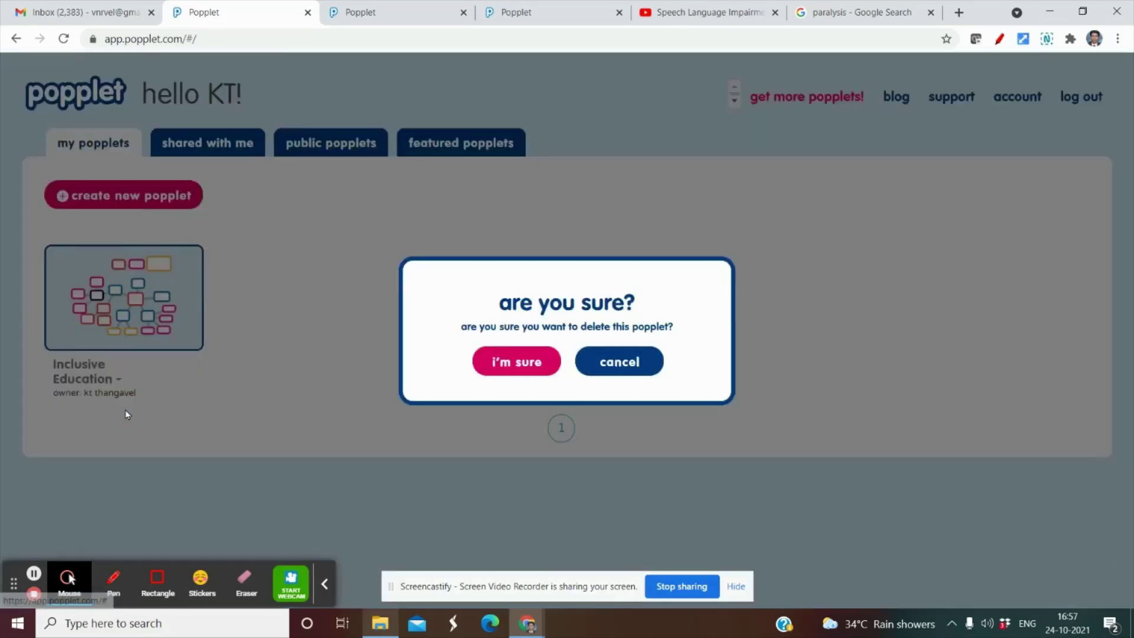
click(522, 370)
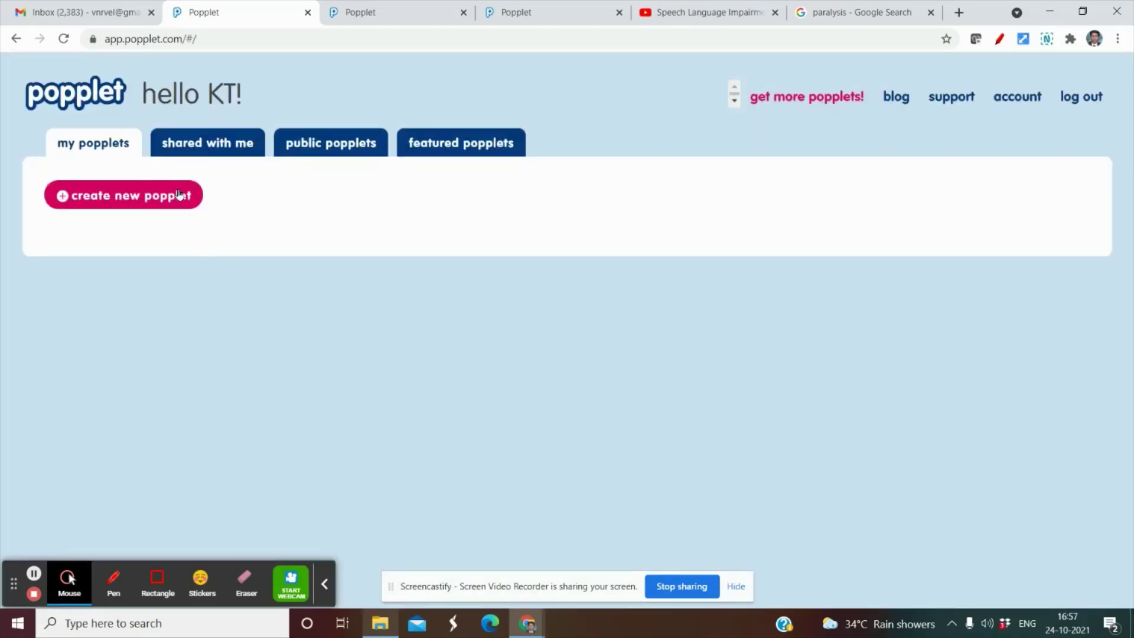
Create a new popplet named "Inclusive Education" with the light blue background colour
click(127, 201)
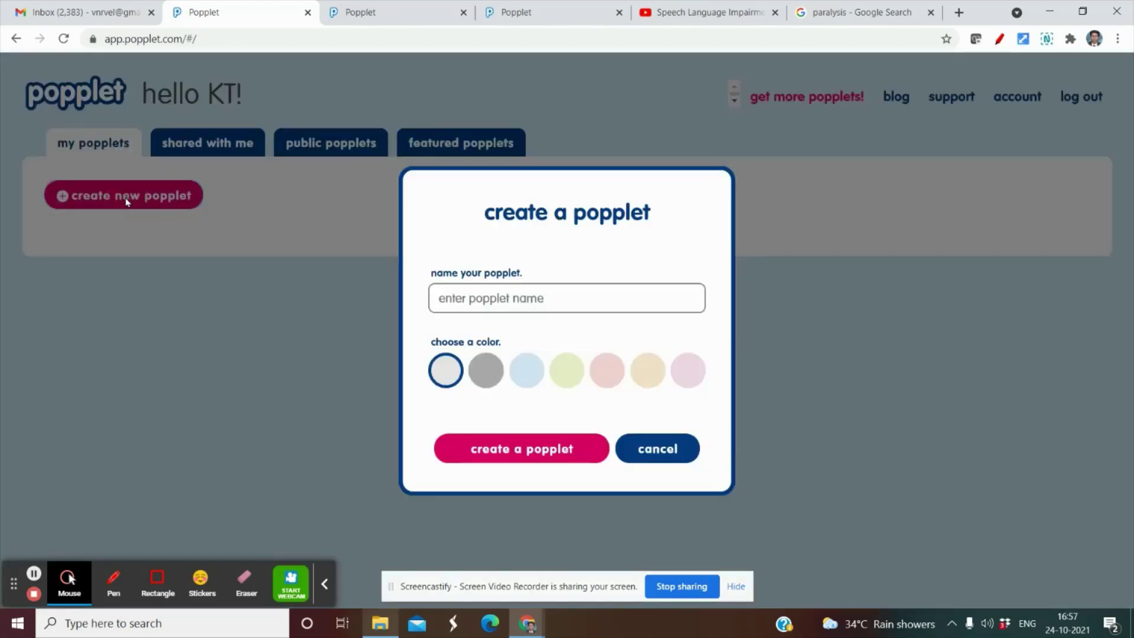
click(462, 298)
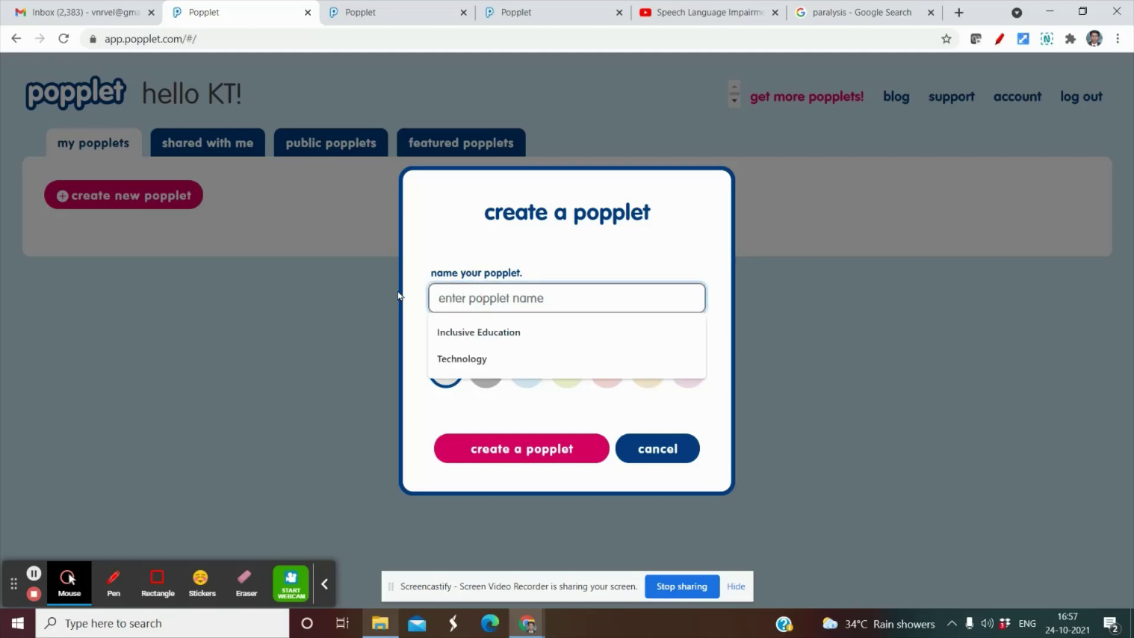
text(Inclusive Education)
click(458, 334)
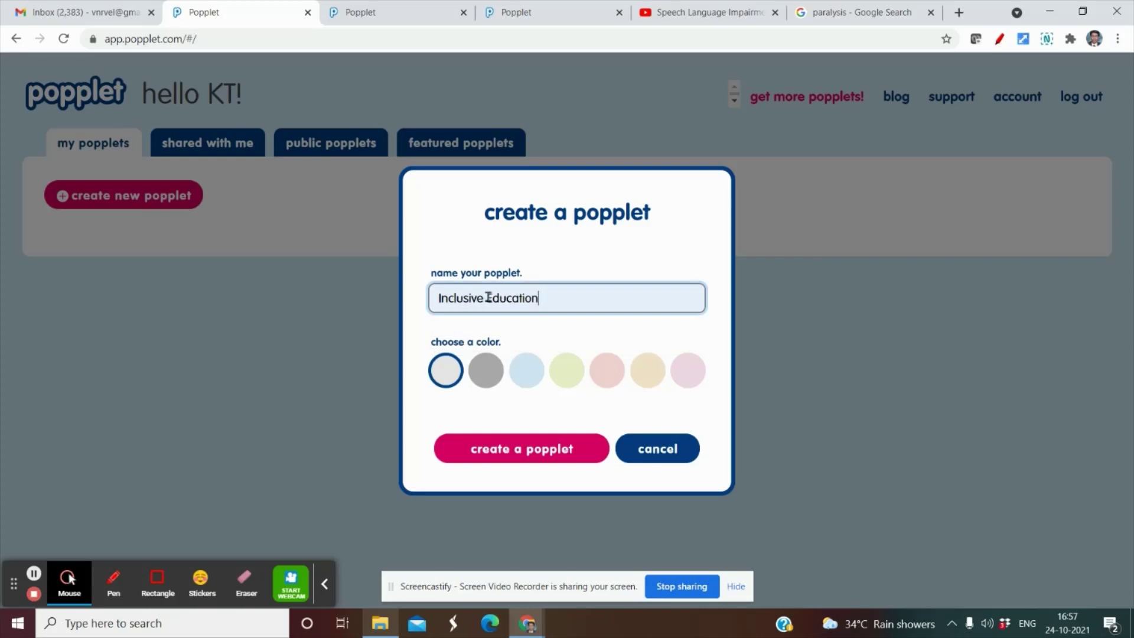
click(527, 371)
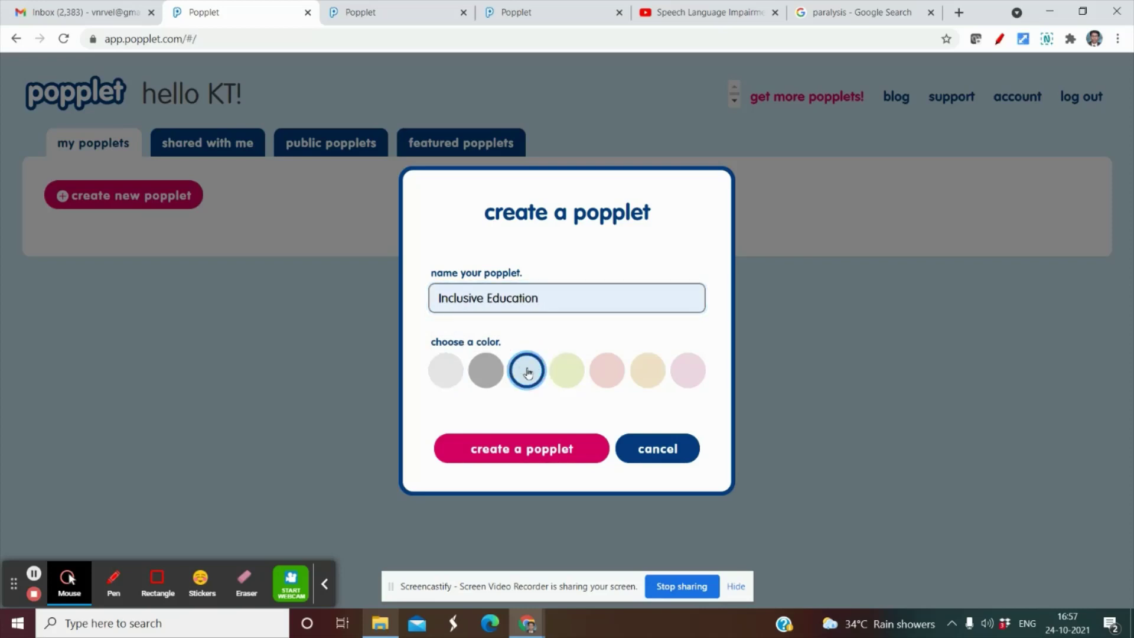
click(518, 454)
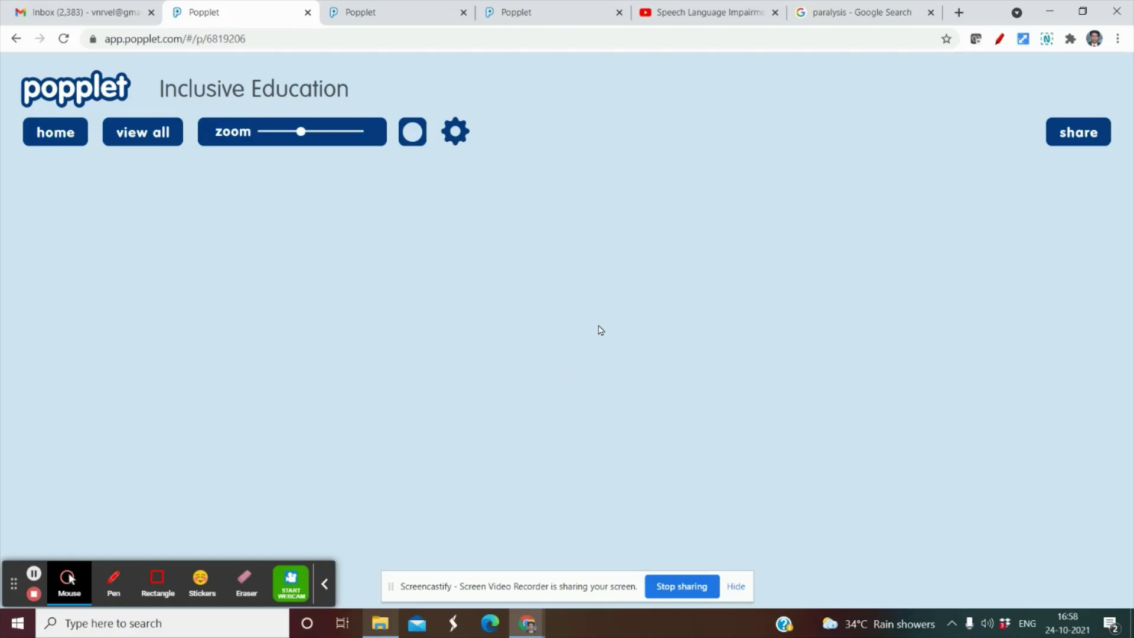
Add a box in the middle of the canvas with the text "Types of Disabilites" and give it a red border
double_click(548, 334)
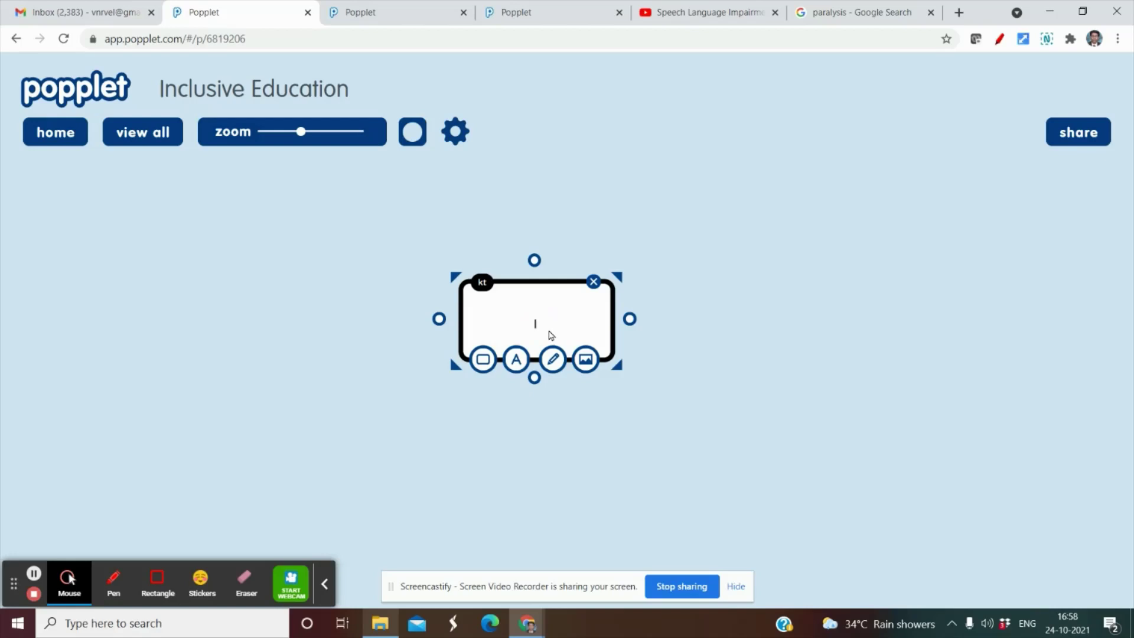
text(Types of Disabili)
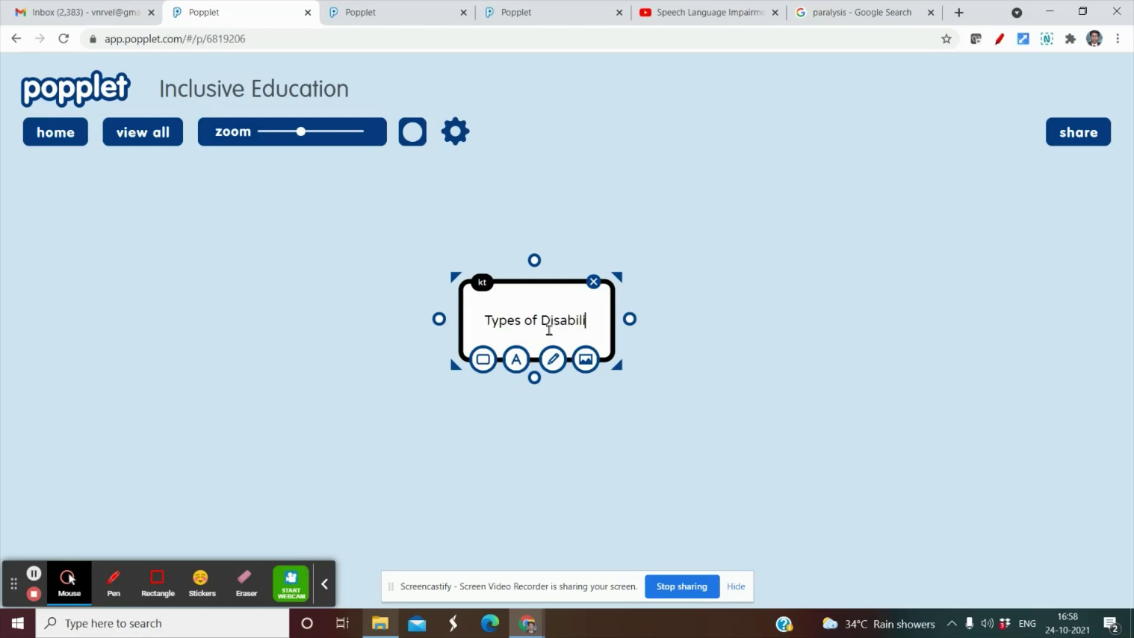
text(tes)
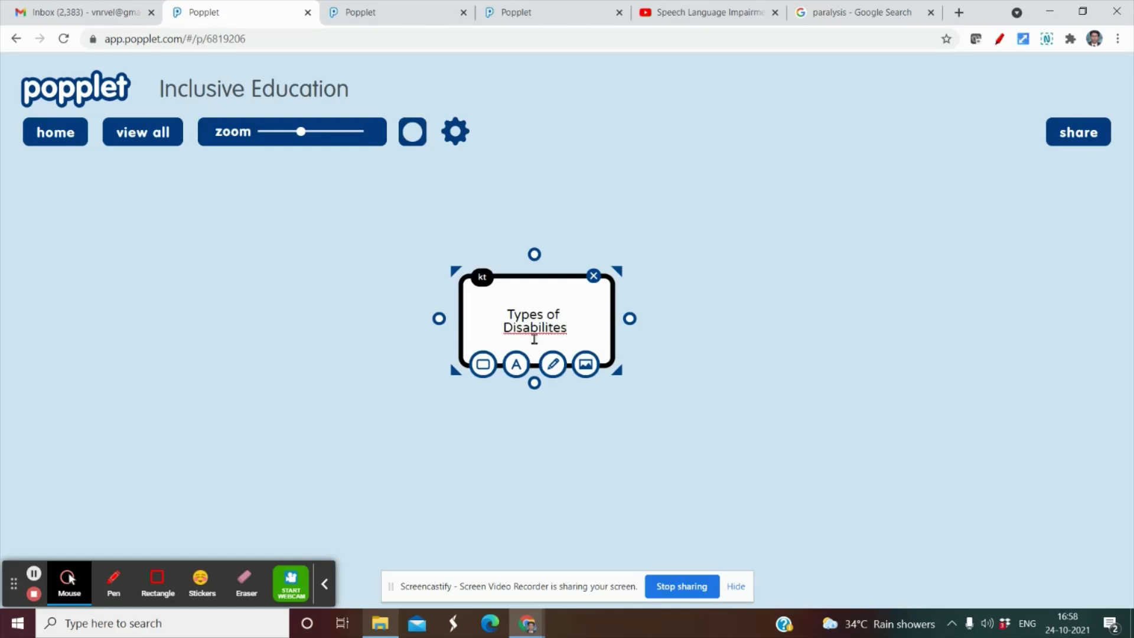
click(483, 364)
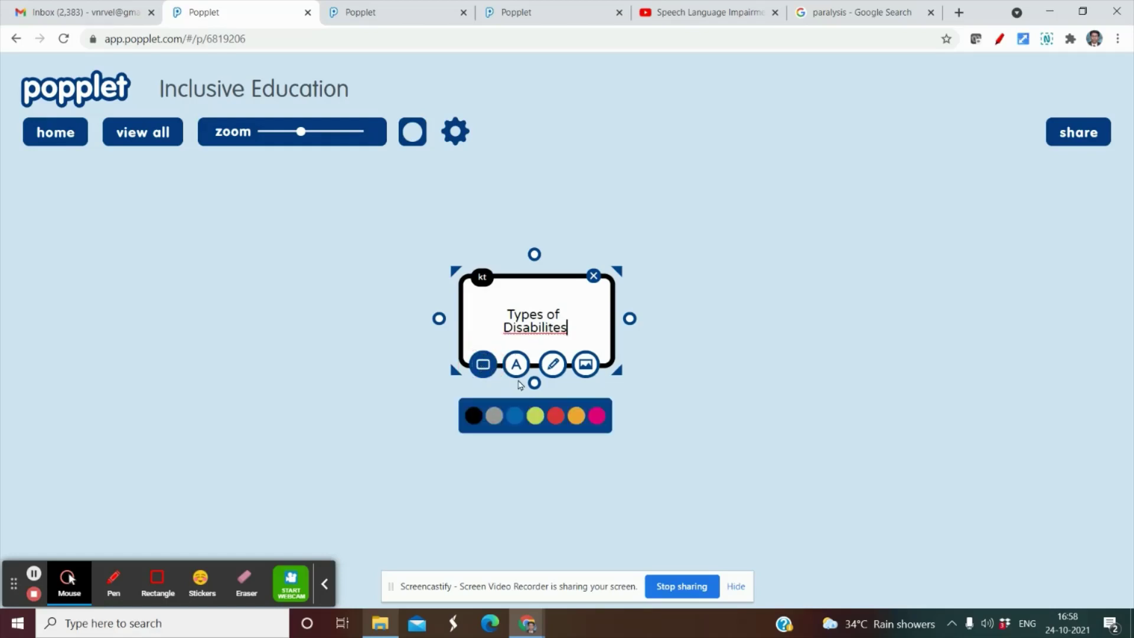
click(554, 417)
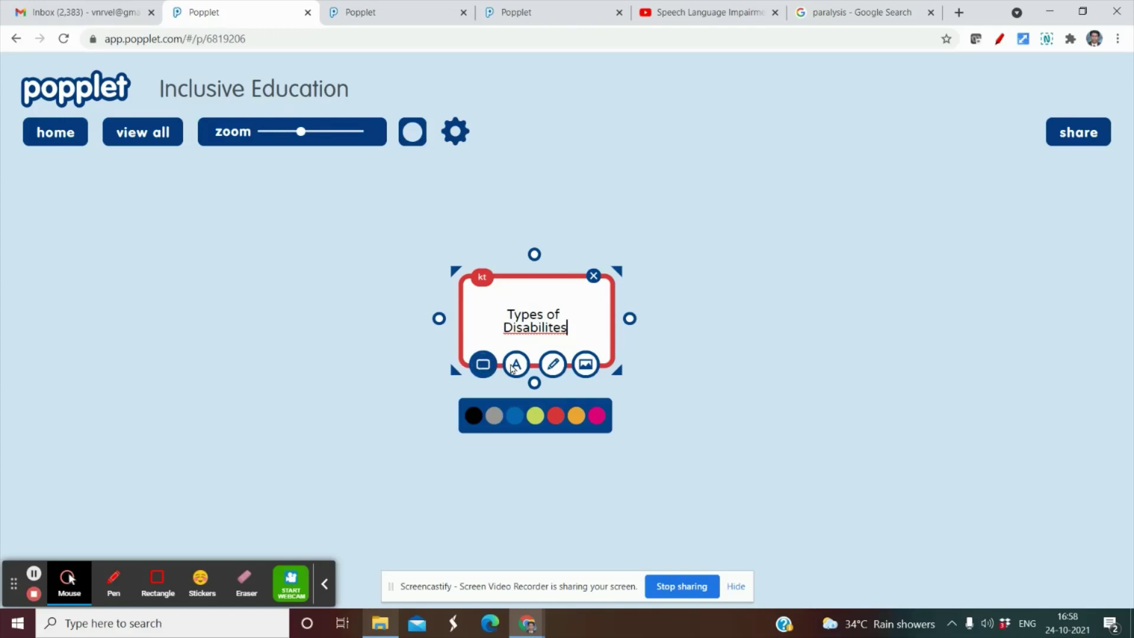
Try the small and medium text sizes on the box and set its text to the largest size
click(514, 364)
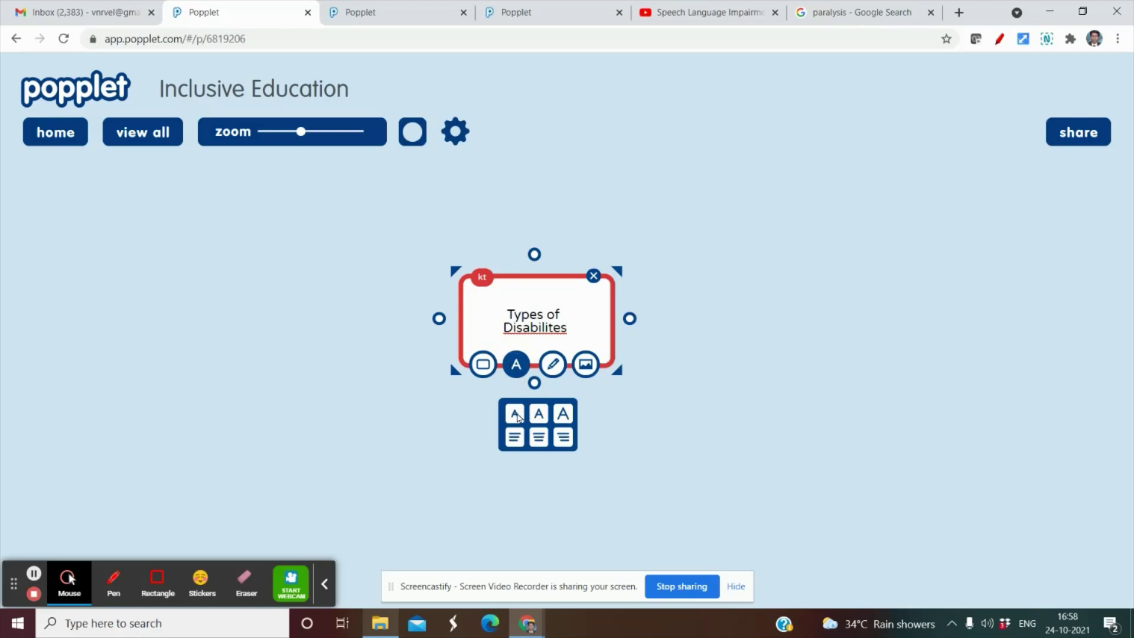
click(518, 417)
click(538, 415)
click(563, 414)
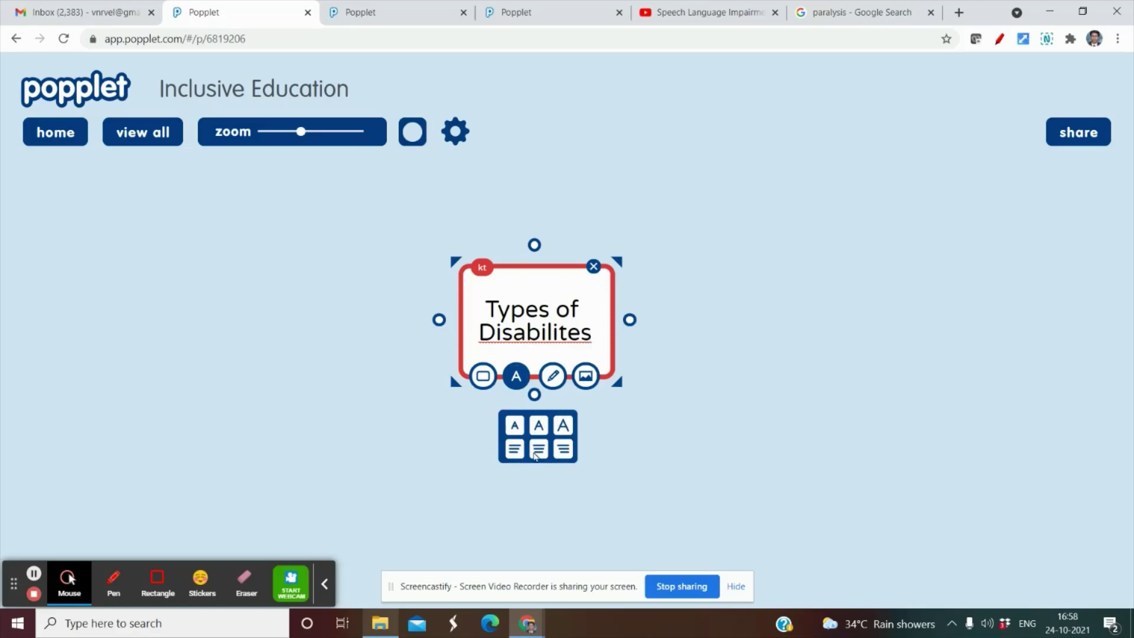
Open the drawing tools and the image options of the "Types of Disabilites" box
click(553, 375)
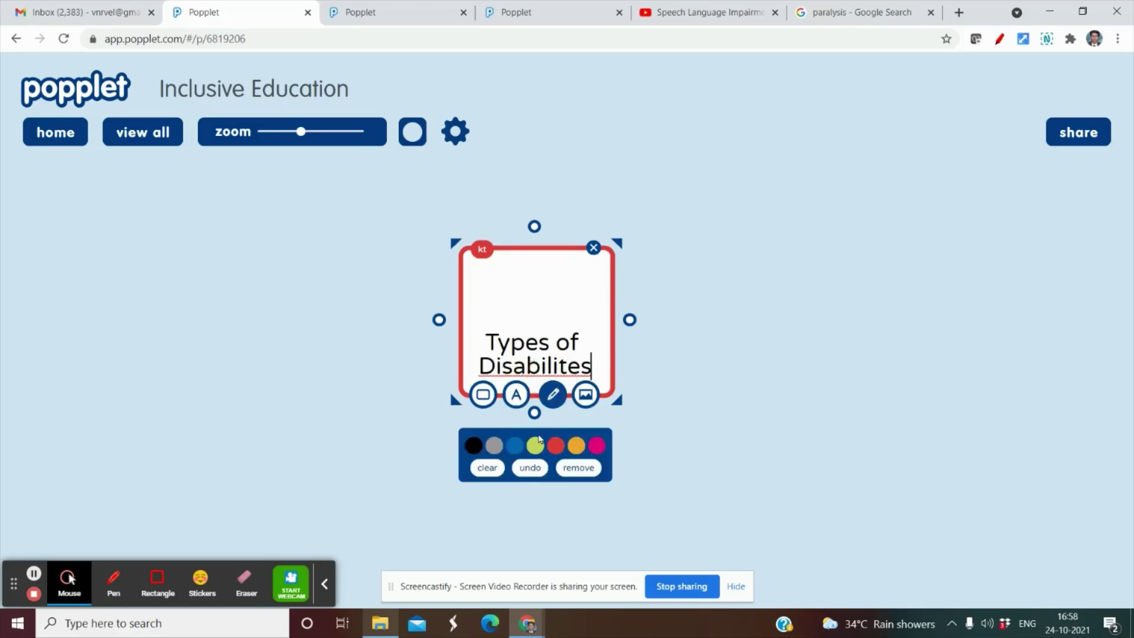
click(586, 395)
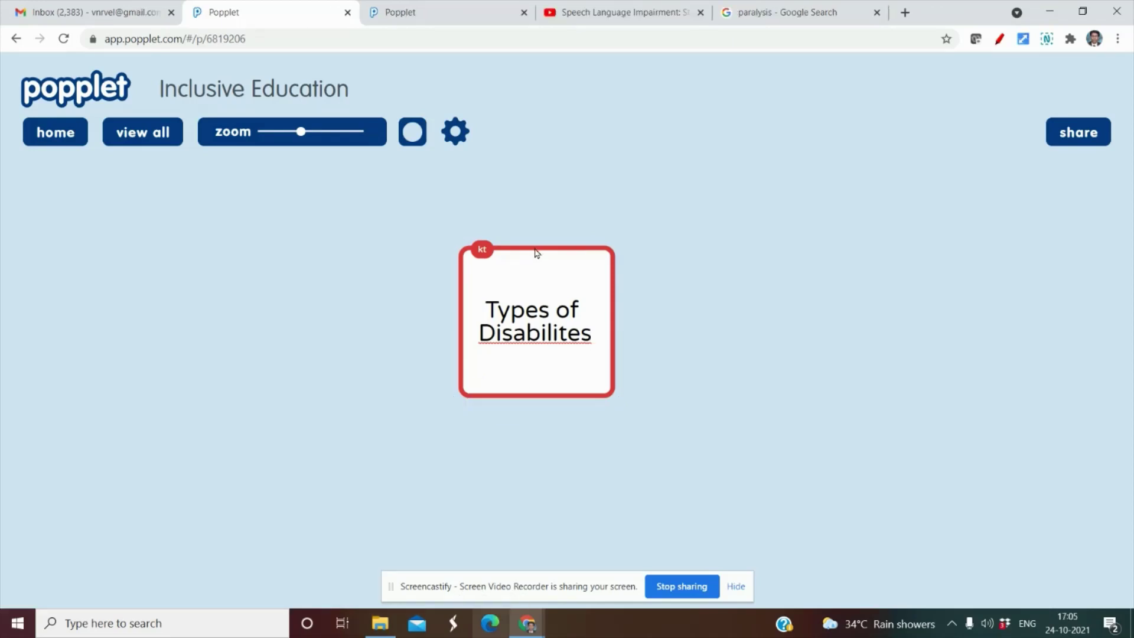
Shift the "Types of Disabilites" box slightly and add a connected box to its left with the text "Physical Disability"
drag(462, 391, 540, 403)
click(539, 404)
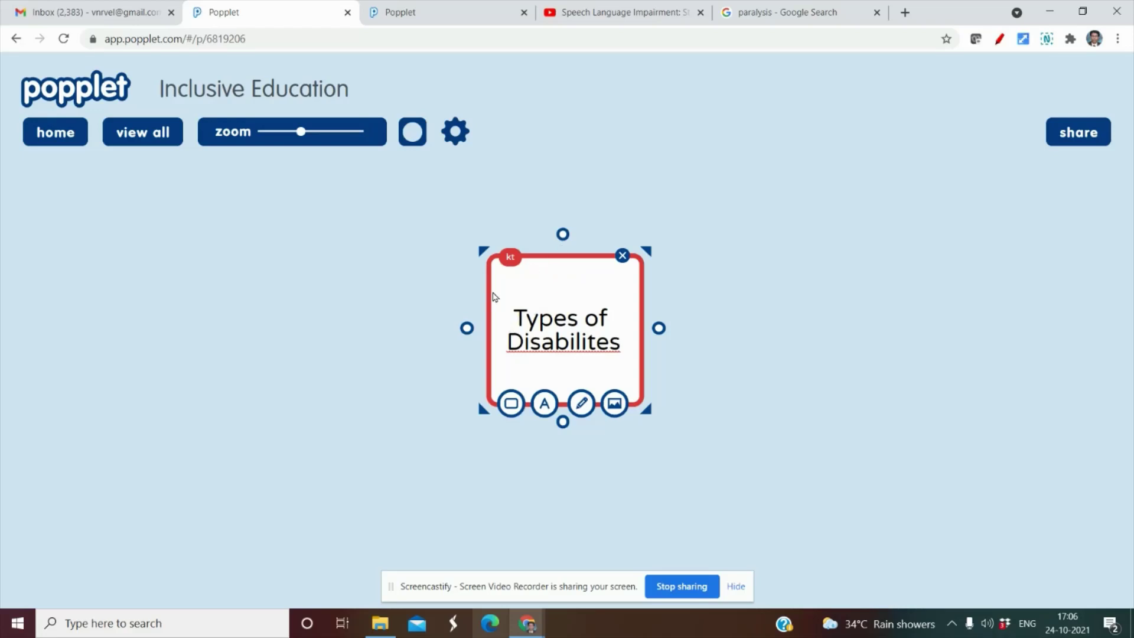
click(467, 329)
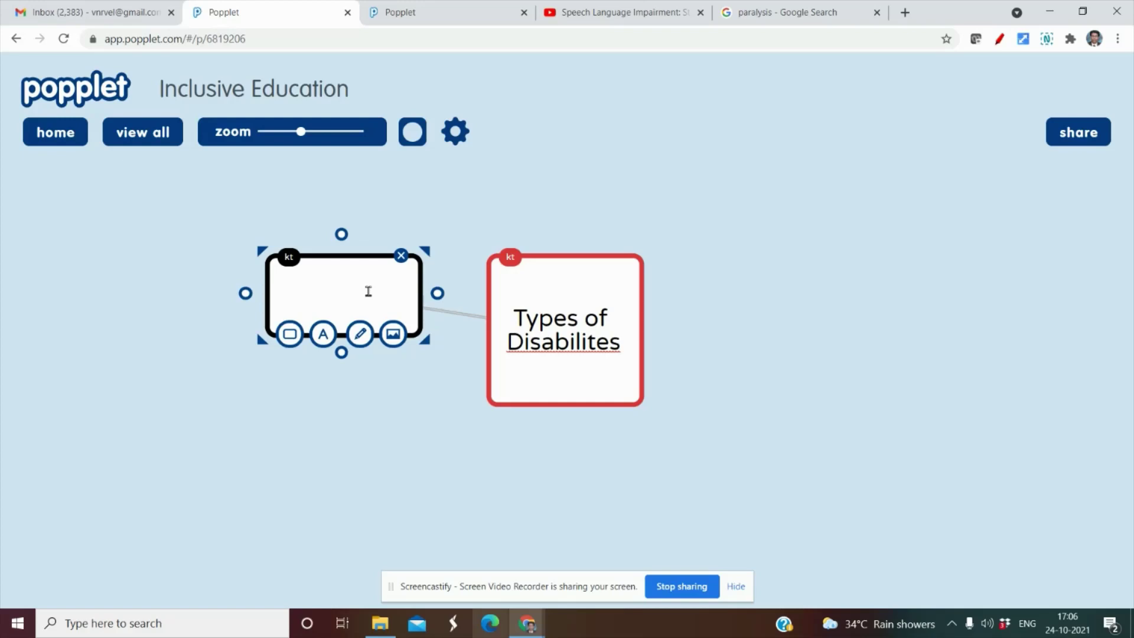
text(Physical Disability)
click(387, 395)
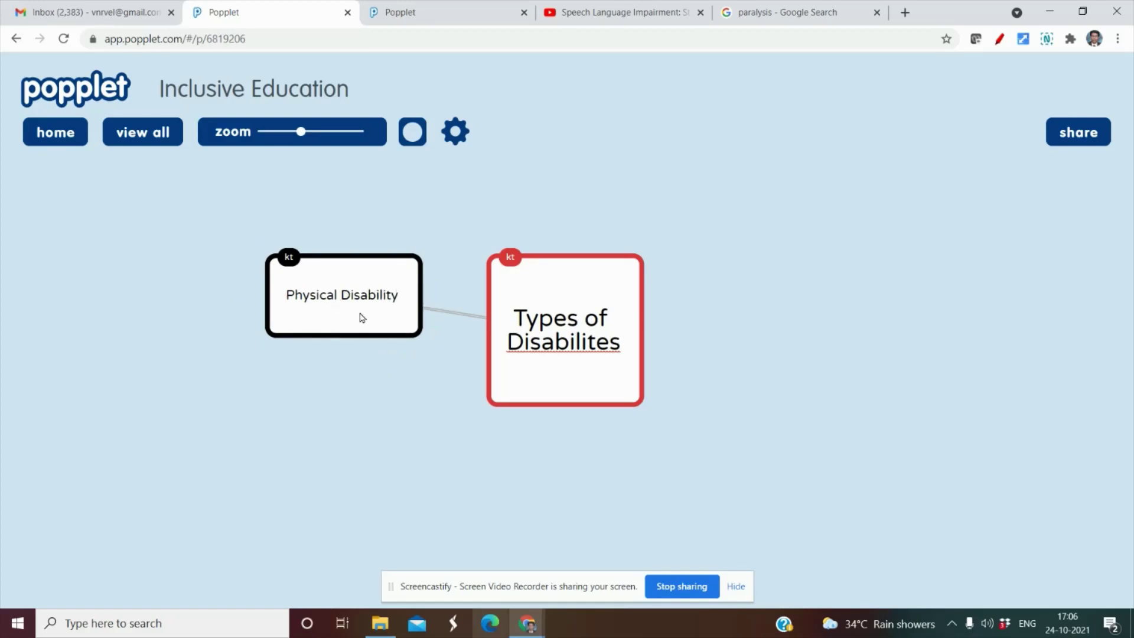
Upload the "physical disability" image from the Popplet folder on the Desktop into the "Physical Disability" box
click(363, 336)
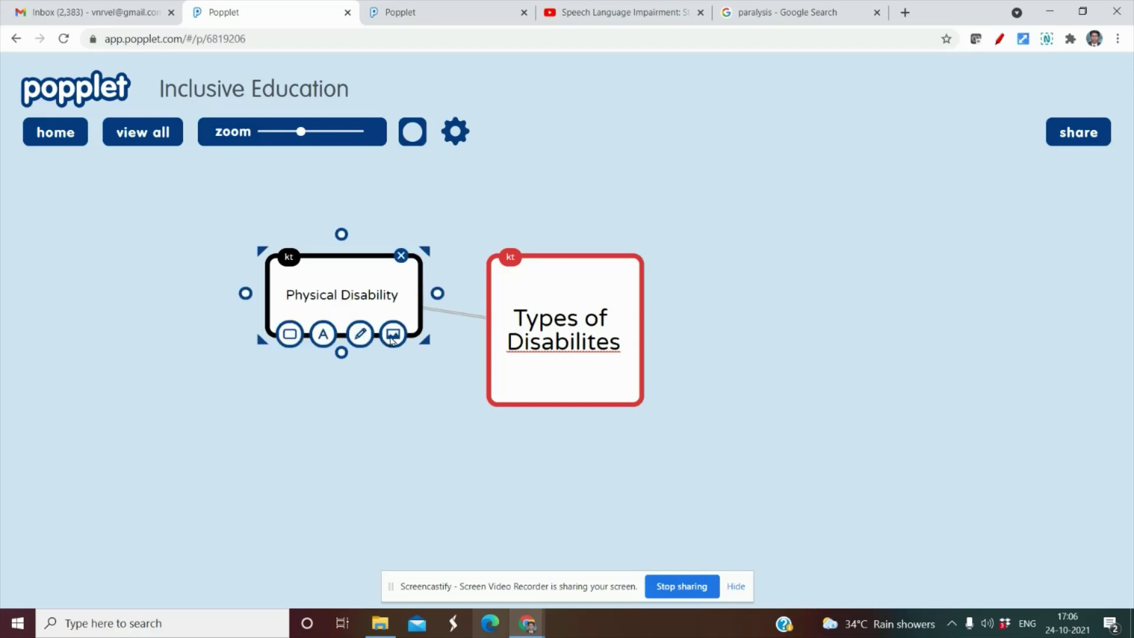
click(394, 335)
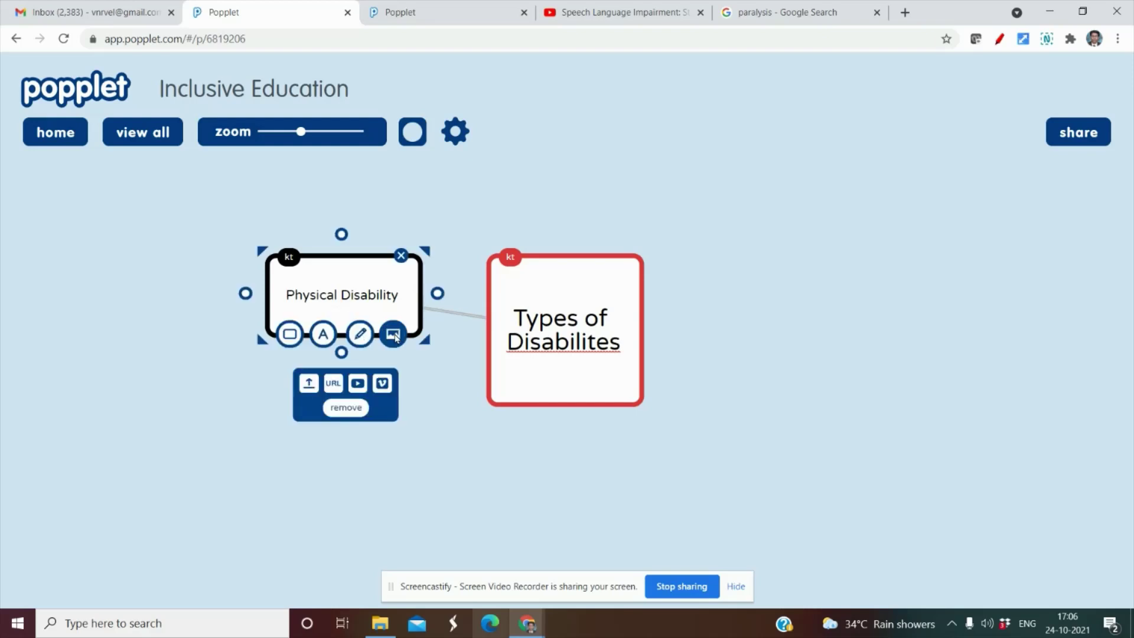
click(308, 384)
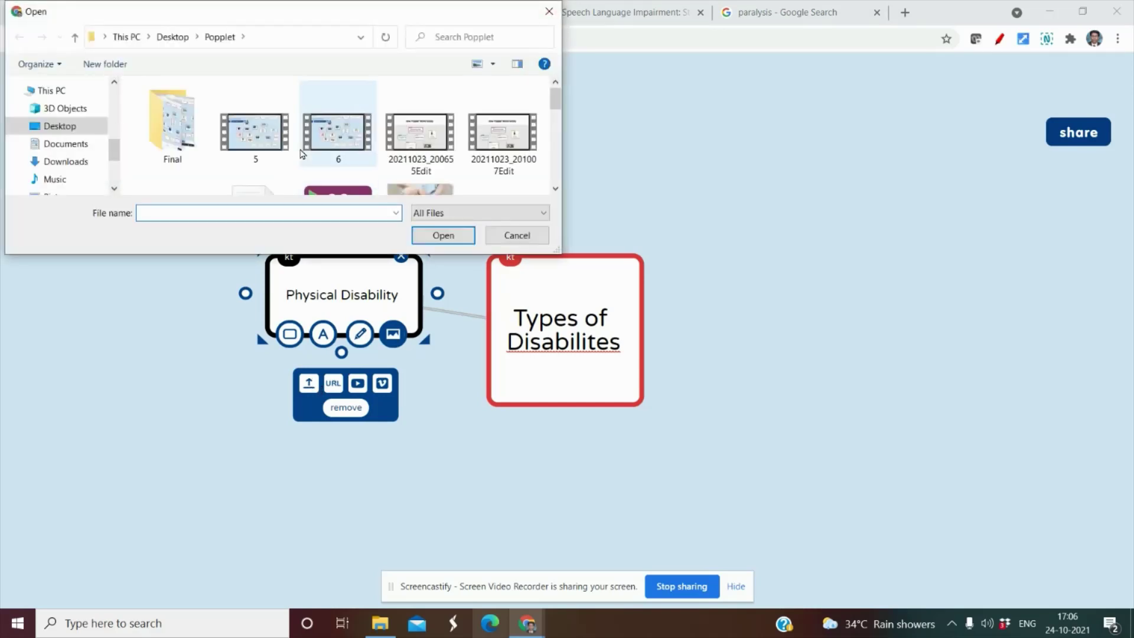
scroll(305, 153, down, 5)
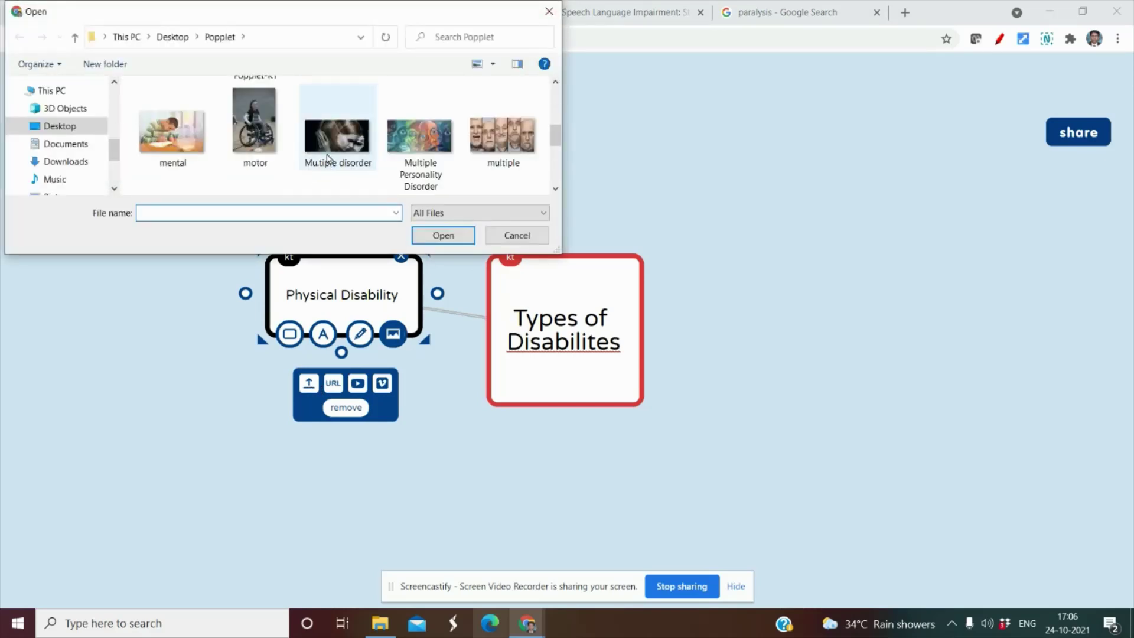
scroll(322, 160, down, 1)
click(346, 159)
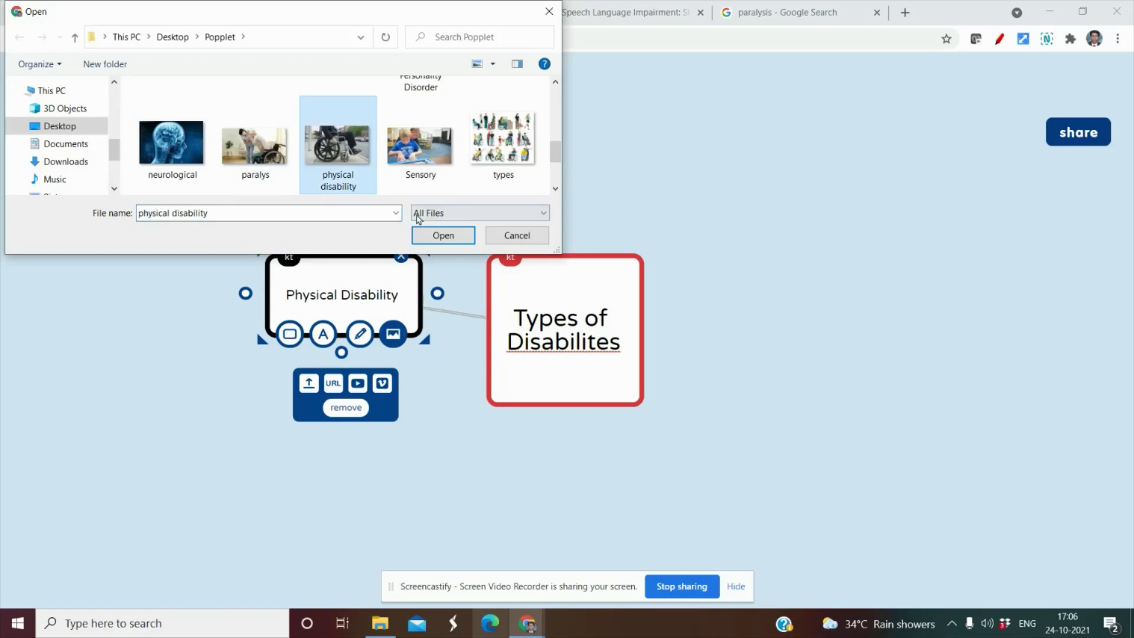
click(433, 233)
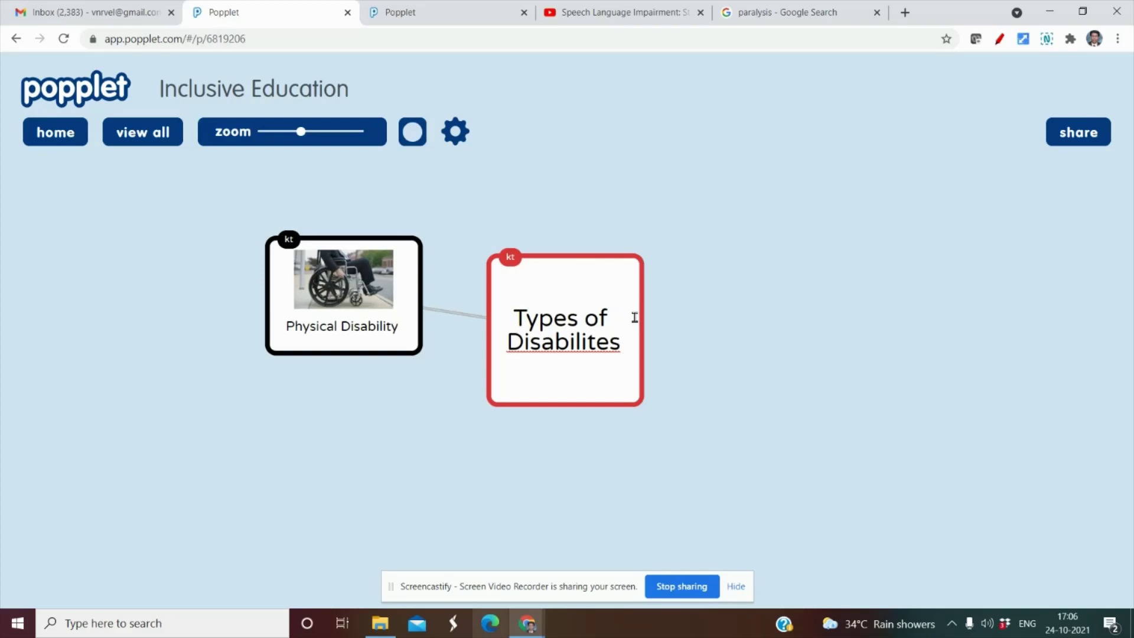
Add a connected box to the right of the "Types of Disabilites" box with the text "Mental Disability"
click(640, 319)
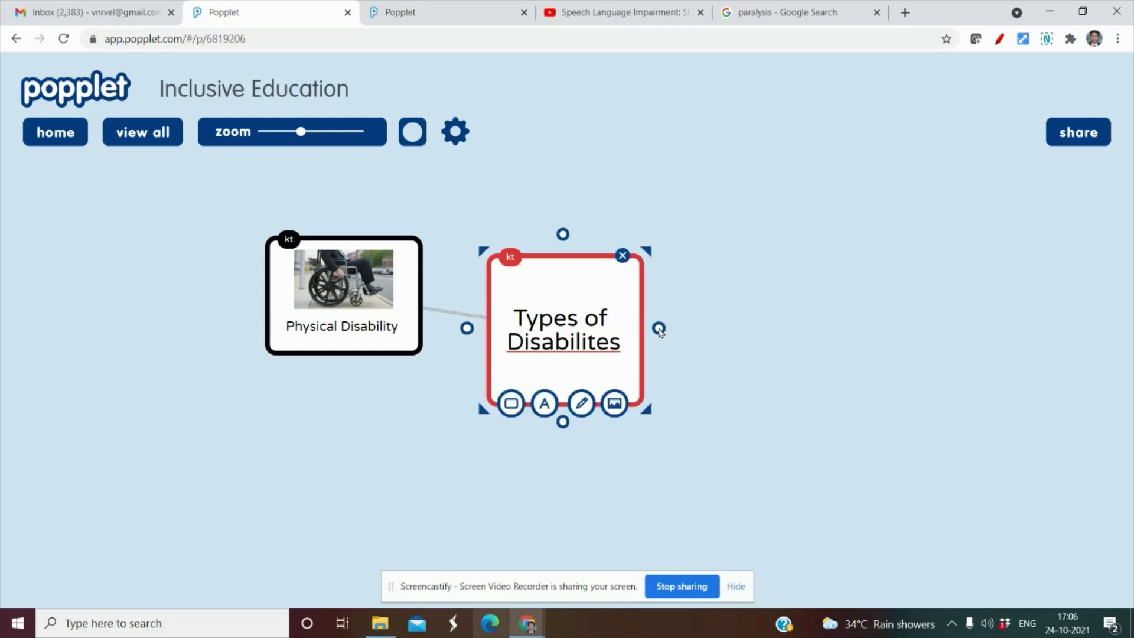
click(660, 329)
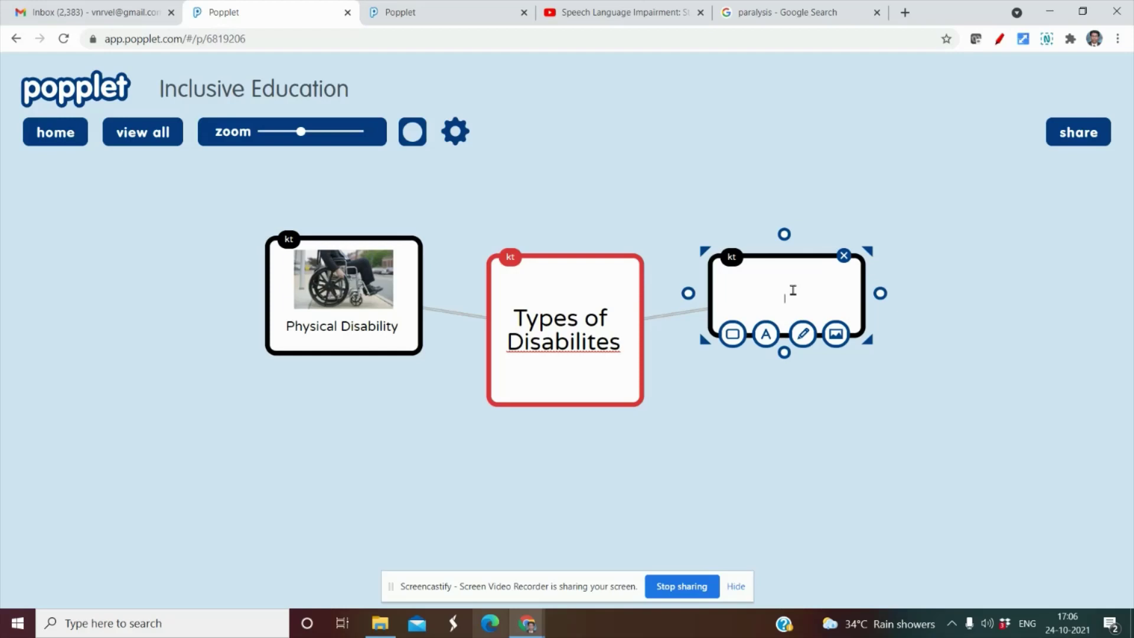
text(Mental Disability)
Open the image options of the "Mental Disability" box
click(837, 335)
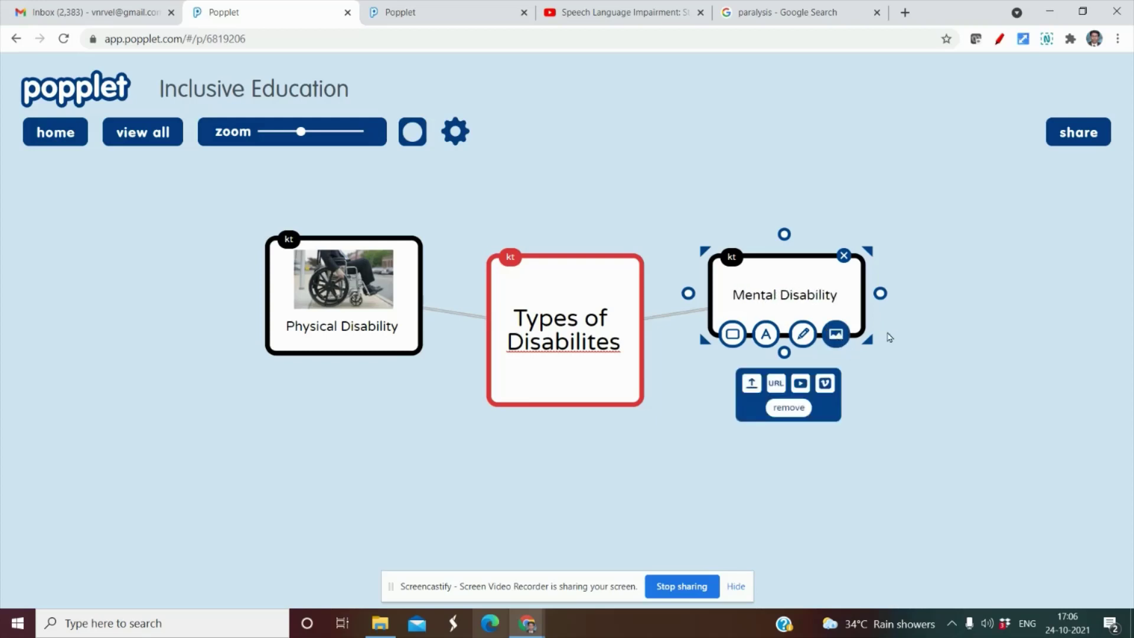